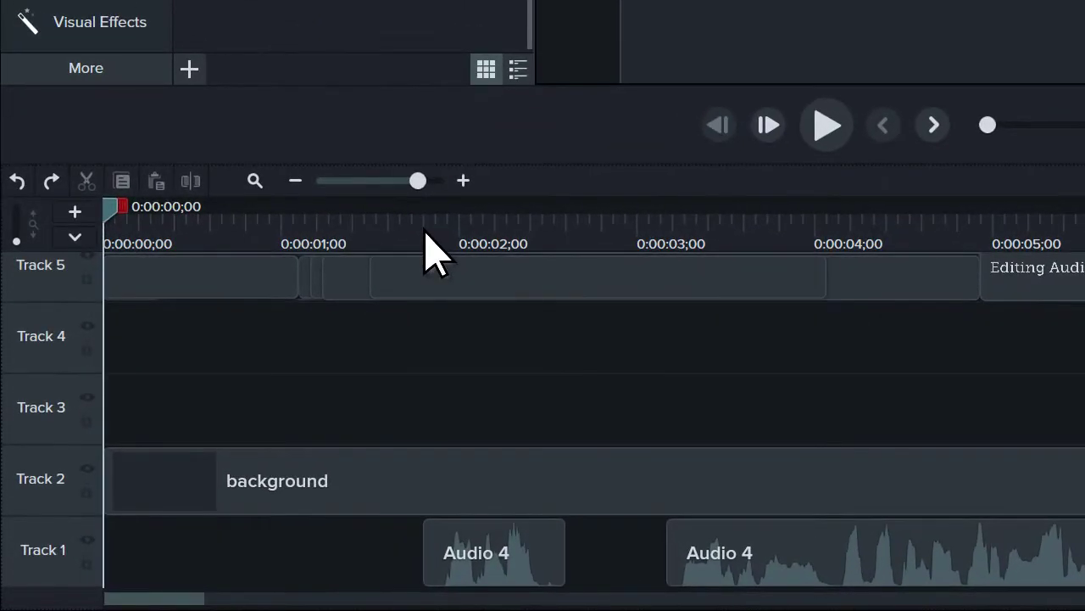
# With the playhead at 0:00:01;24, move both Audio 4 clips from Track 1 up to Track 13
pyautogui.click(424, 234)
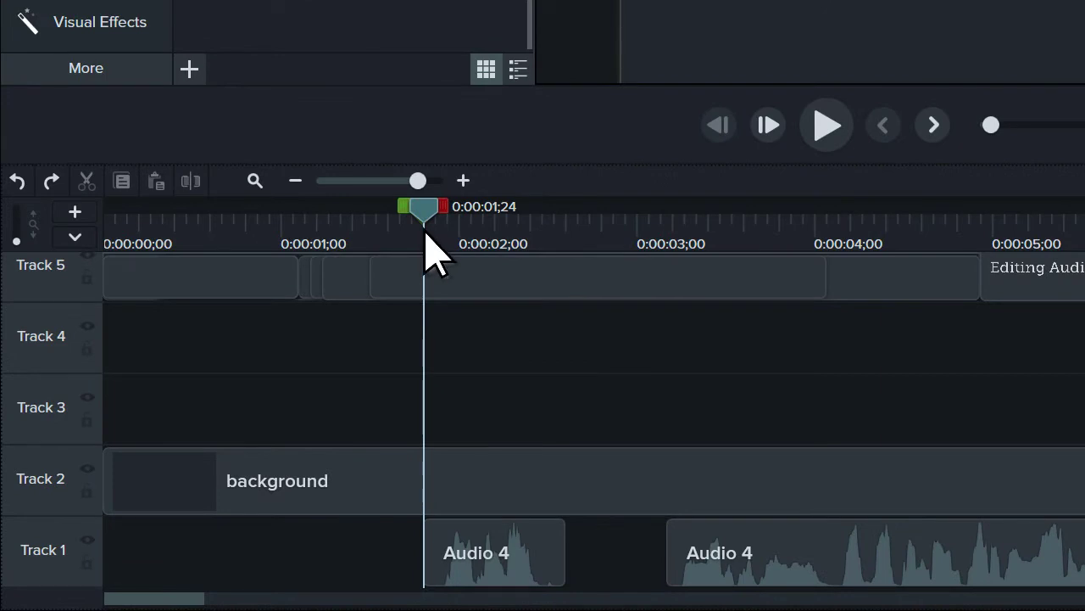
pyautogui.rightClick(55, 556)
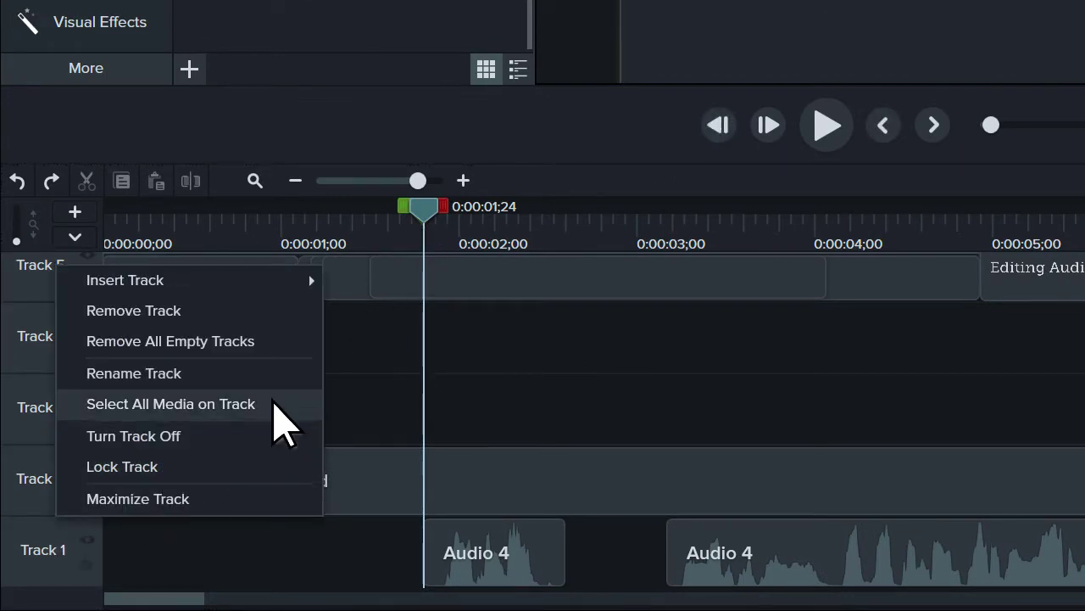
pyautogui.click(275, 406)
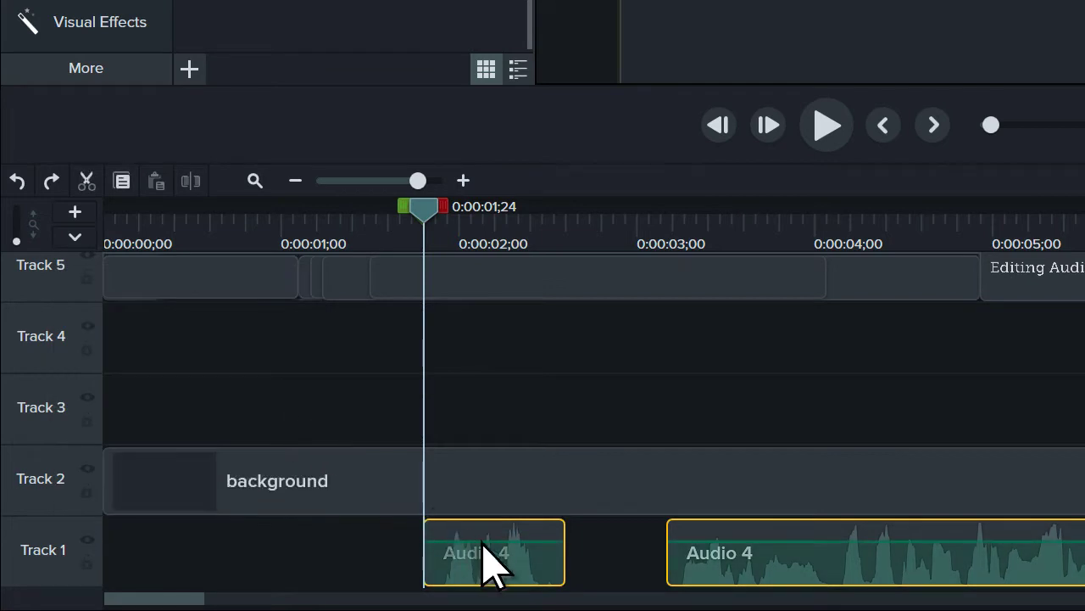
pyautogui.moveTo(484, 550); pyautogui.dragTo(467, 302)
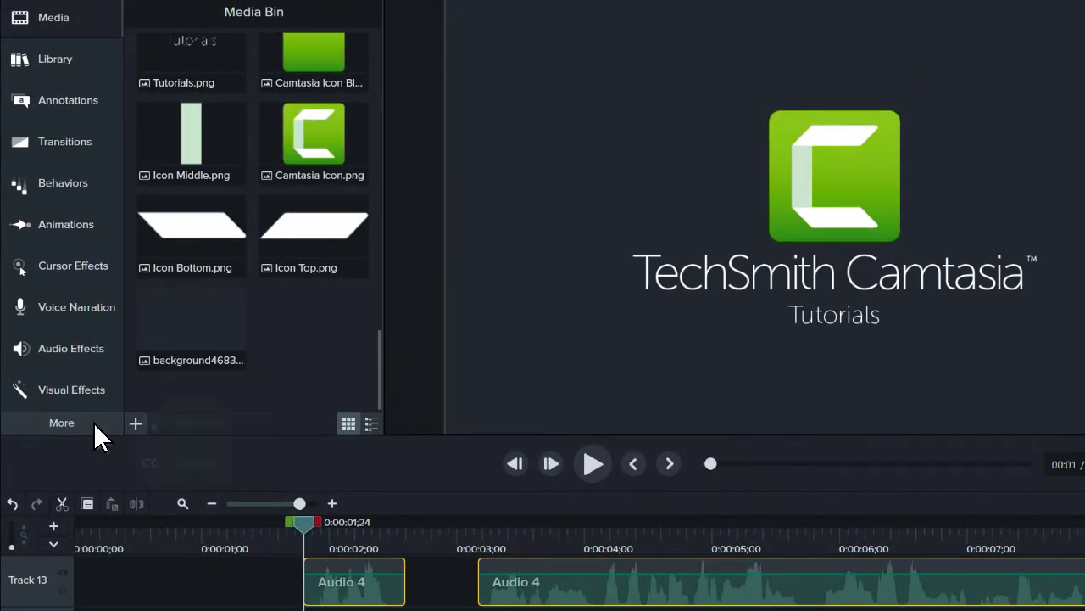
# Open the Captions panel and add a blank 4-second caption at 0:00:01;24
pyautogui.click(97, 383)
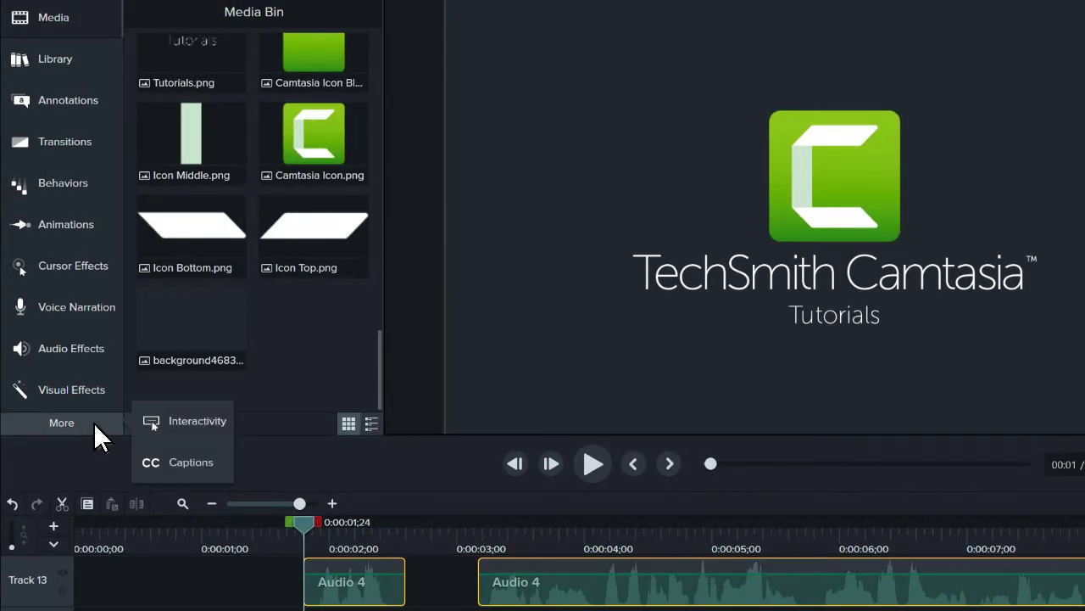
pyautogui.click(222, 462)
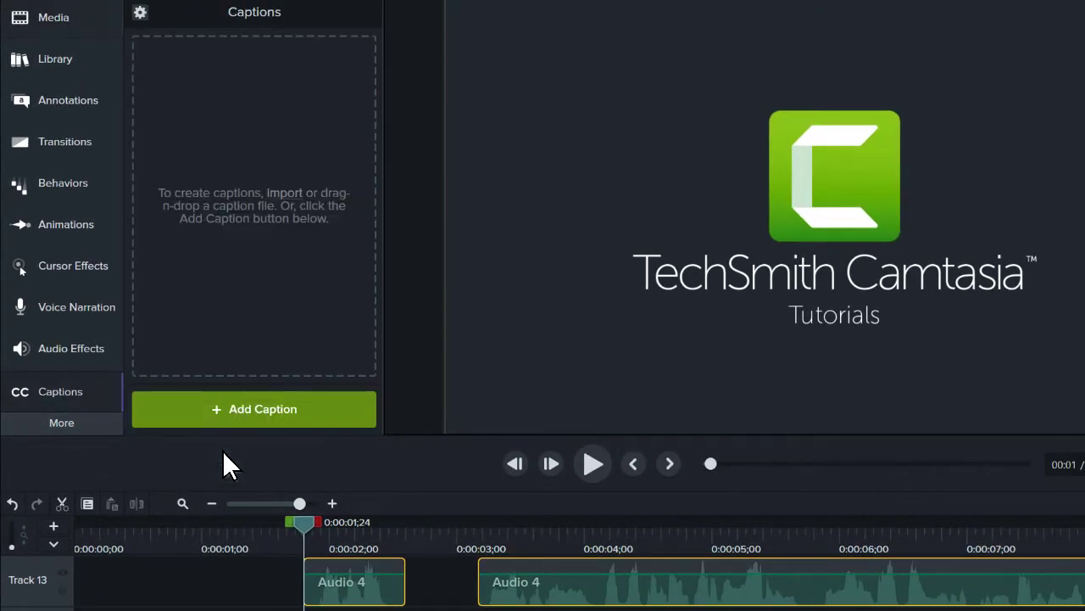
pyautogui.click(320, 410)
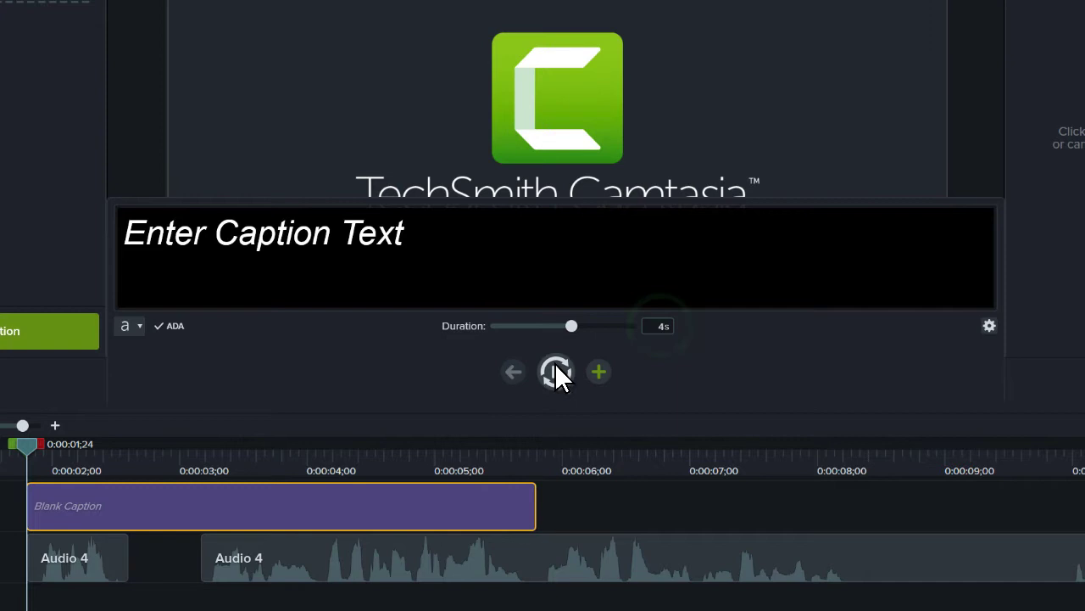
# Type 'Welcome back!' into the first caption while its narration replays
pyautogui.click(556, 371)
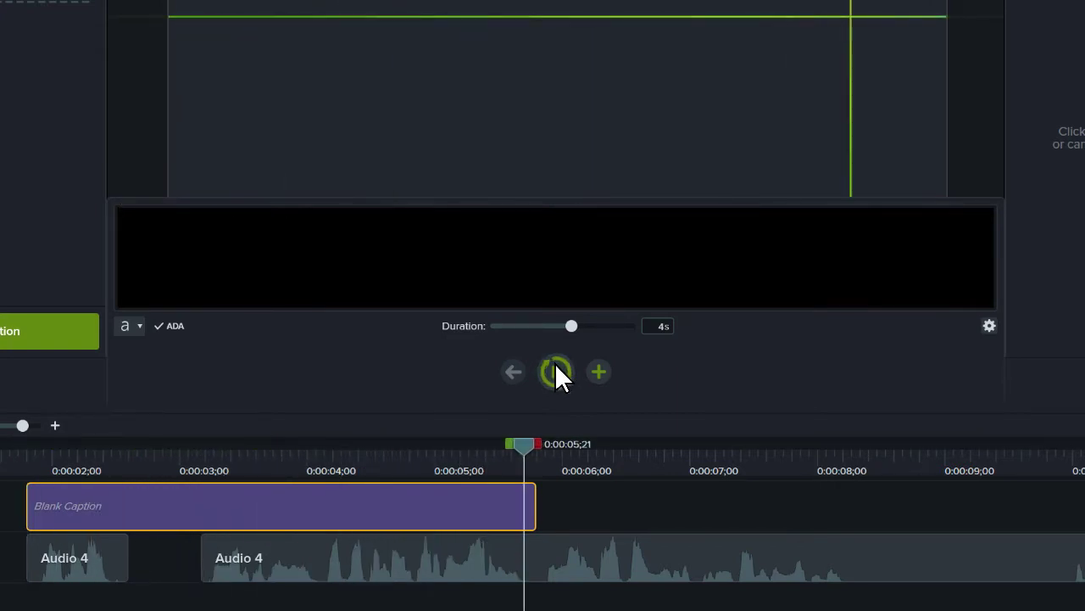
pyautogui.write('Welcom')
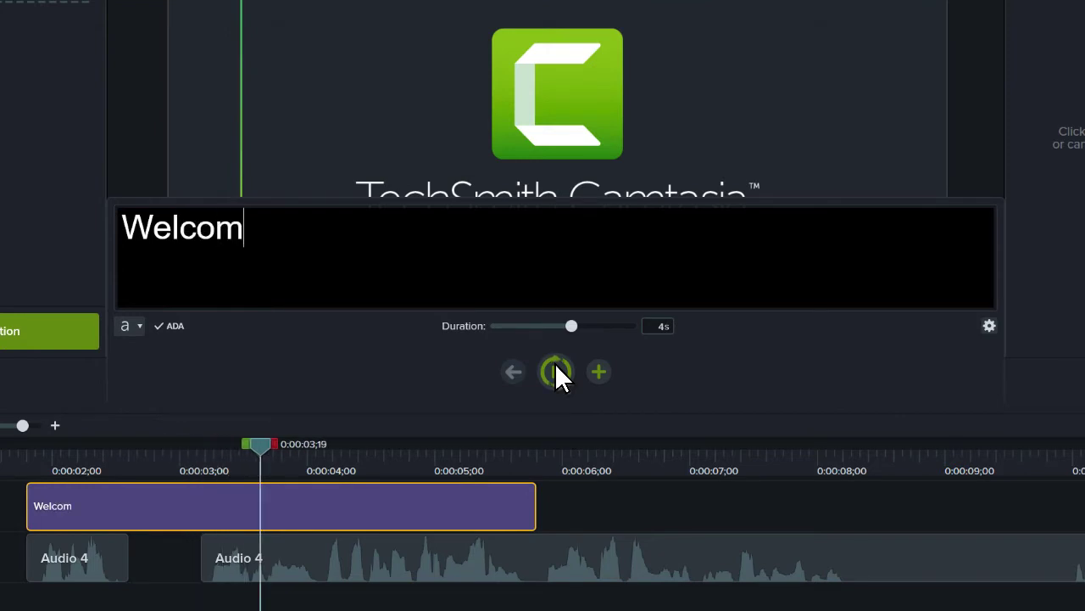
pyautogui.write('e back!')
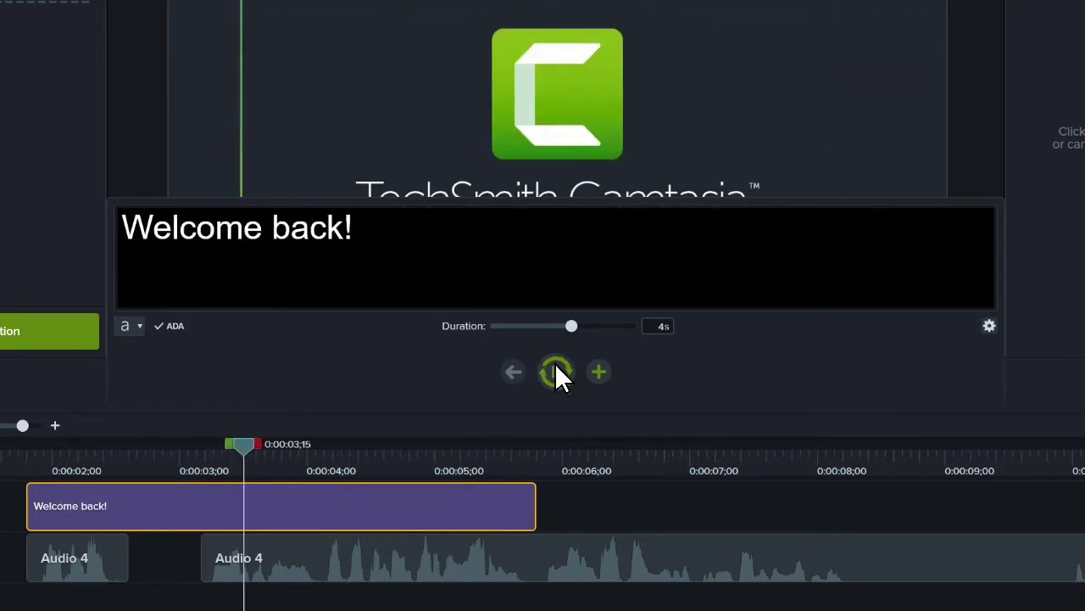
pyautogui.click(556, 371)
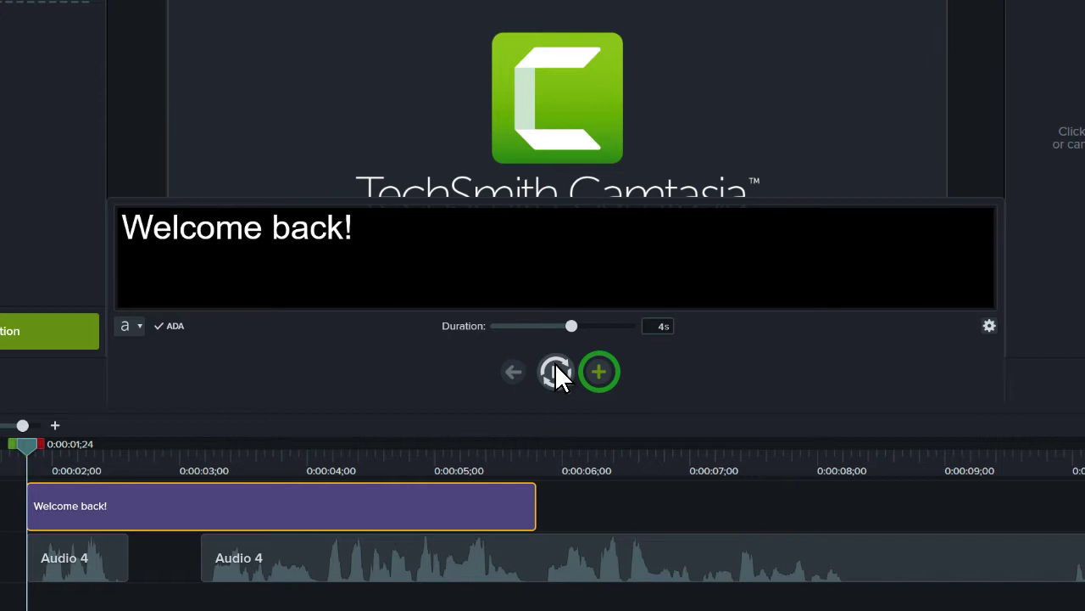
# Add a blank next caption, shorten 'Welcome back!' to 1.2 s, and trim the blank caption to about 8;90
pyautogui.press('Tab')
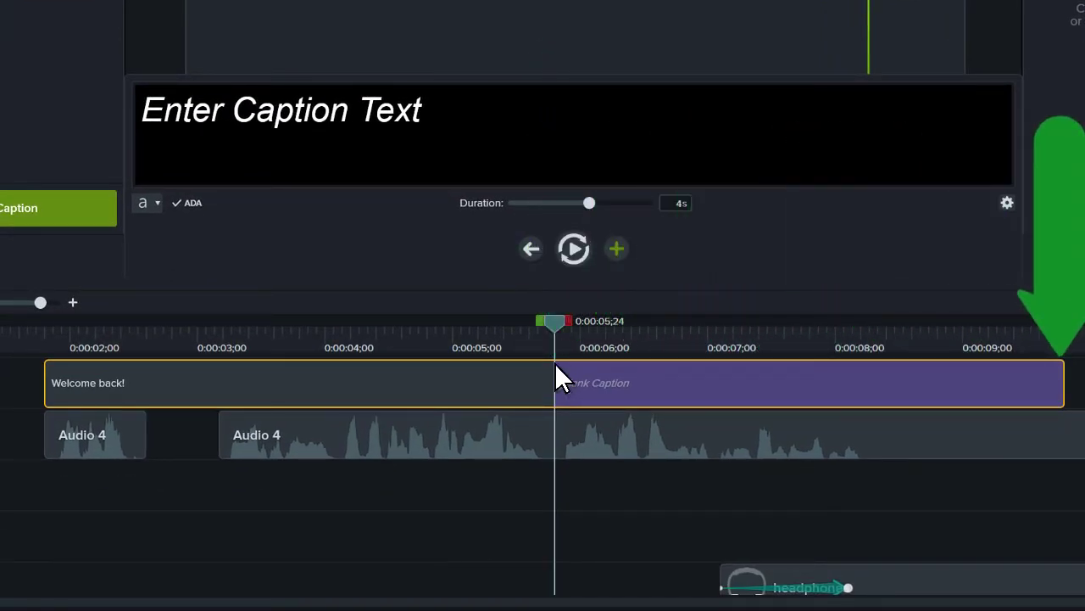
pyautogui.hotkey('shift', 'Tab')
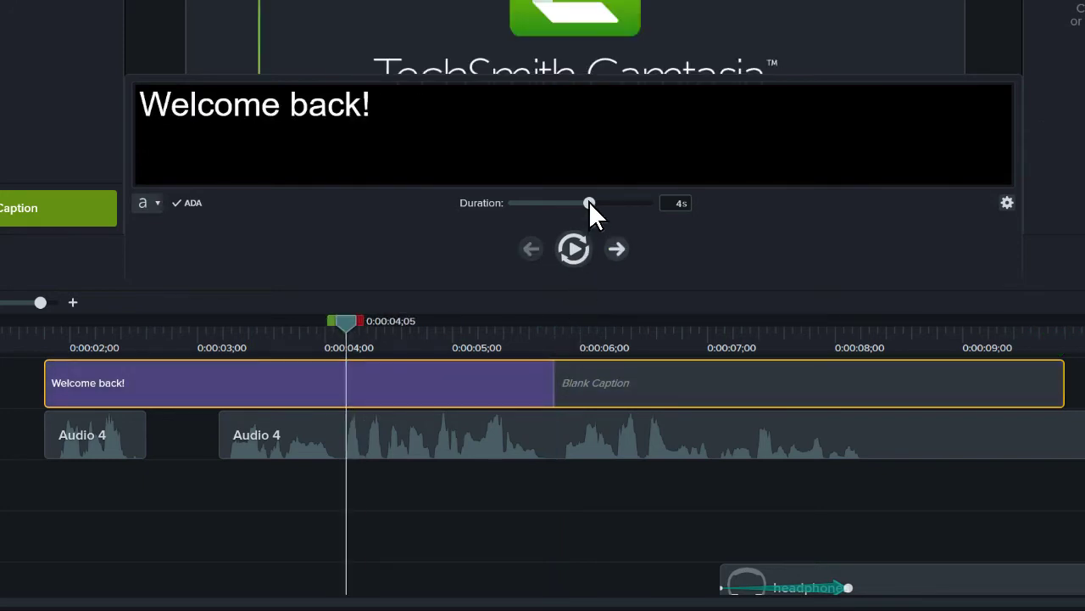
pyautogui.moveTo(588, 202); pyautogui.dragTo(536, 203)
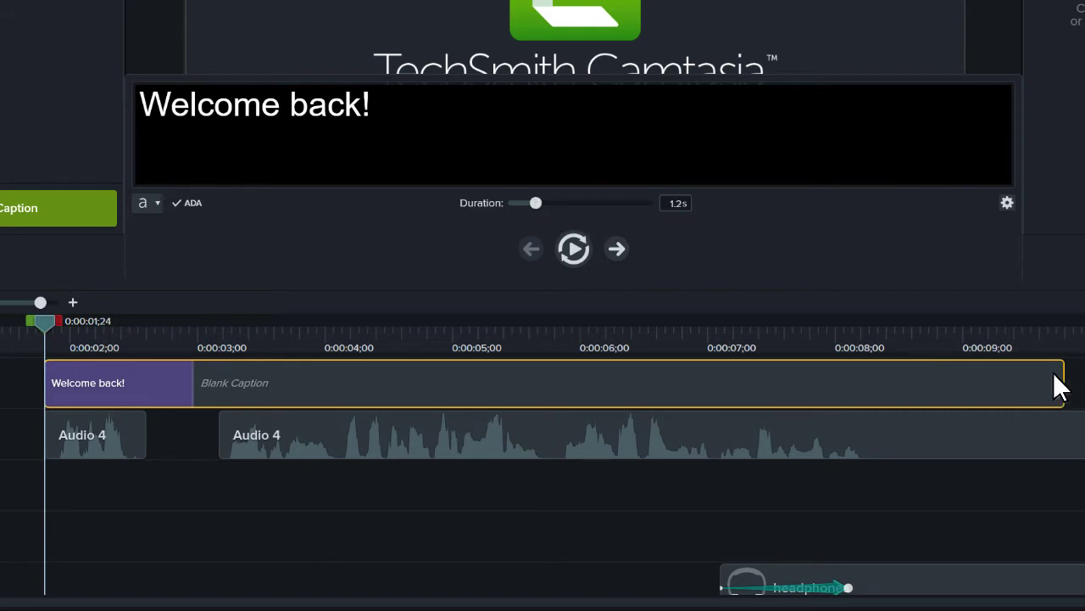
pyautogui.moveTo(1060, 381); pyautogui.dragTo(947, 381)
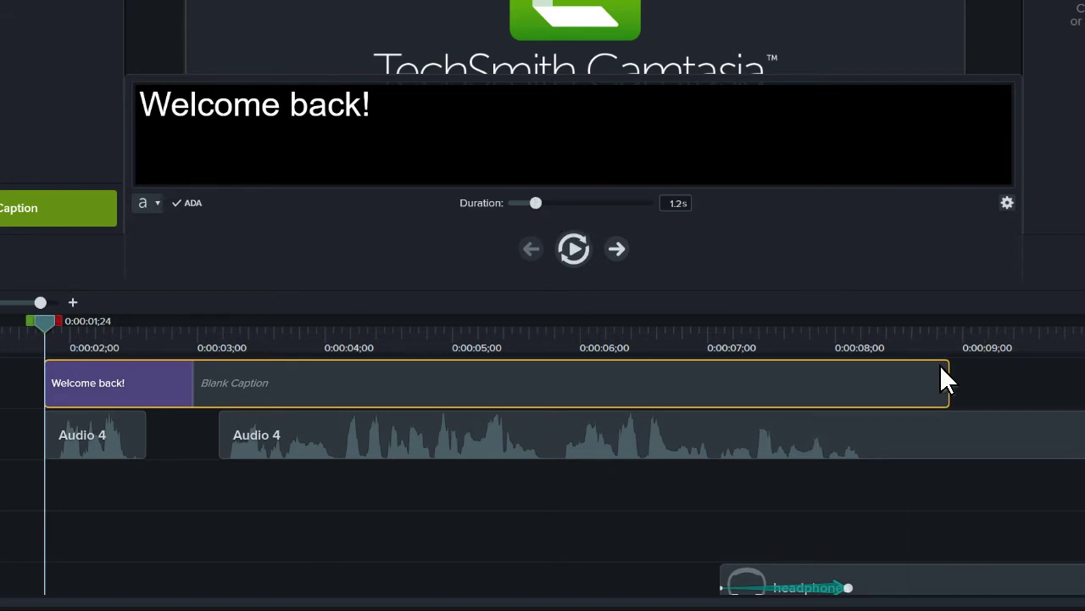
# Close the caption editor and reopen 'Welcome back!' from the Captions list
pyautogui.click(989, 367)
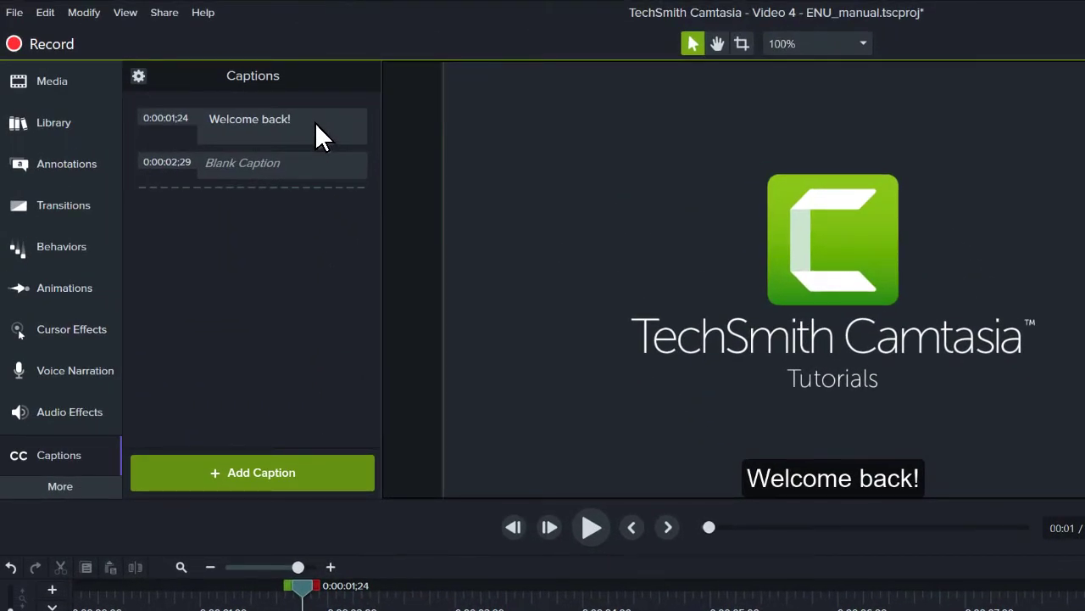
pyautogui.click(315, 136)
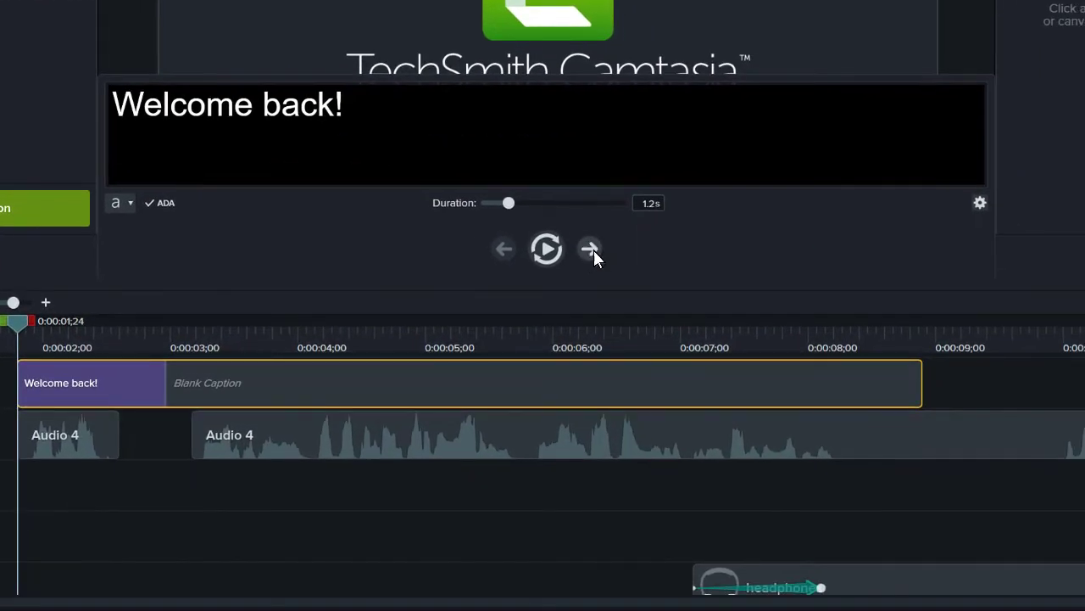
# In the following blank caption, type 'In this tutorial, I'll focu' while its narration plays
pyautogui.click(590, 249)
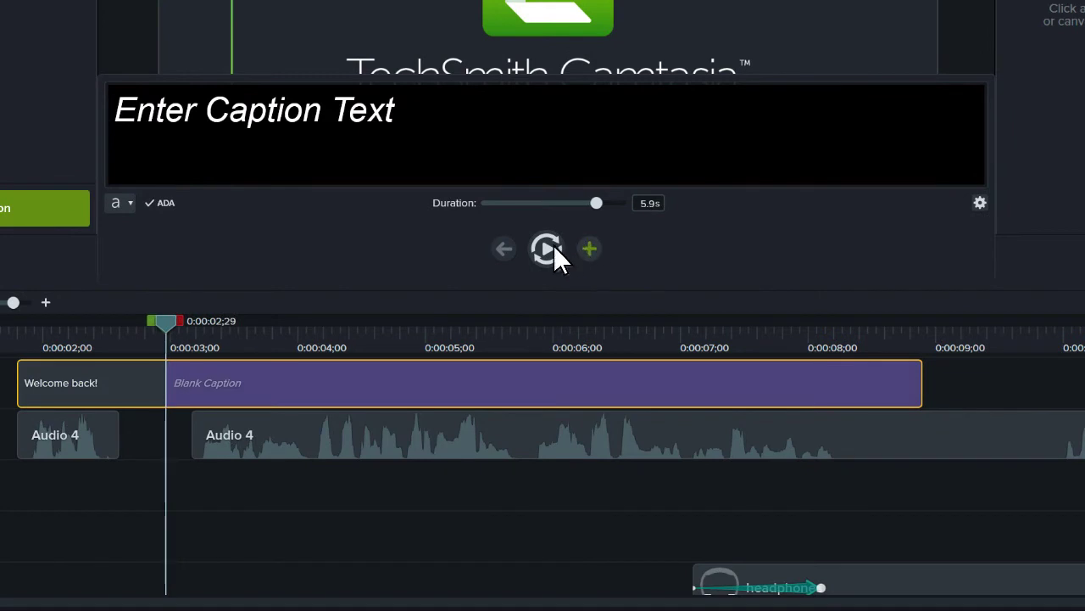
pyautogui.click(549, 248)
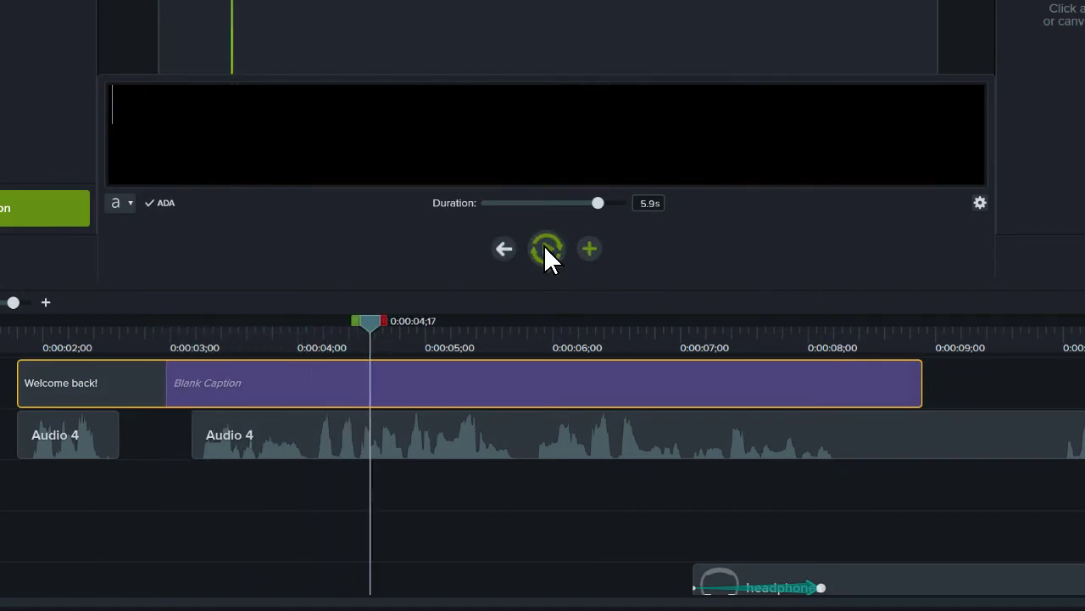
pyautogui.write('In this ')
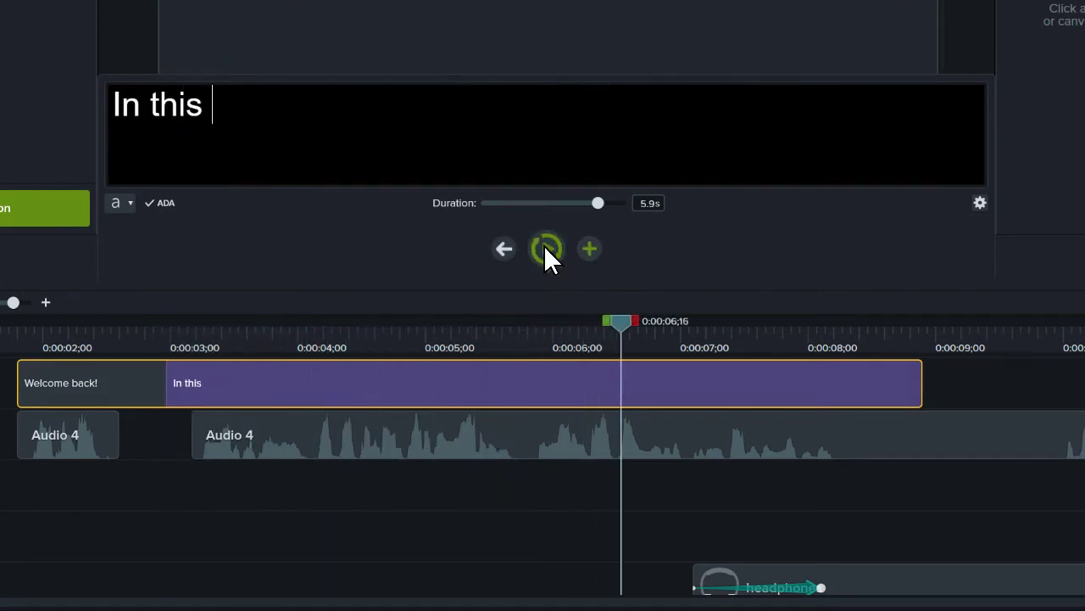
pyautogui.write('tutorial, ')
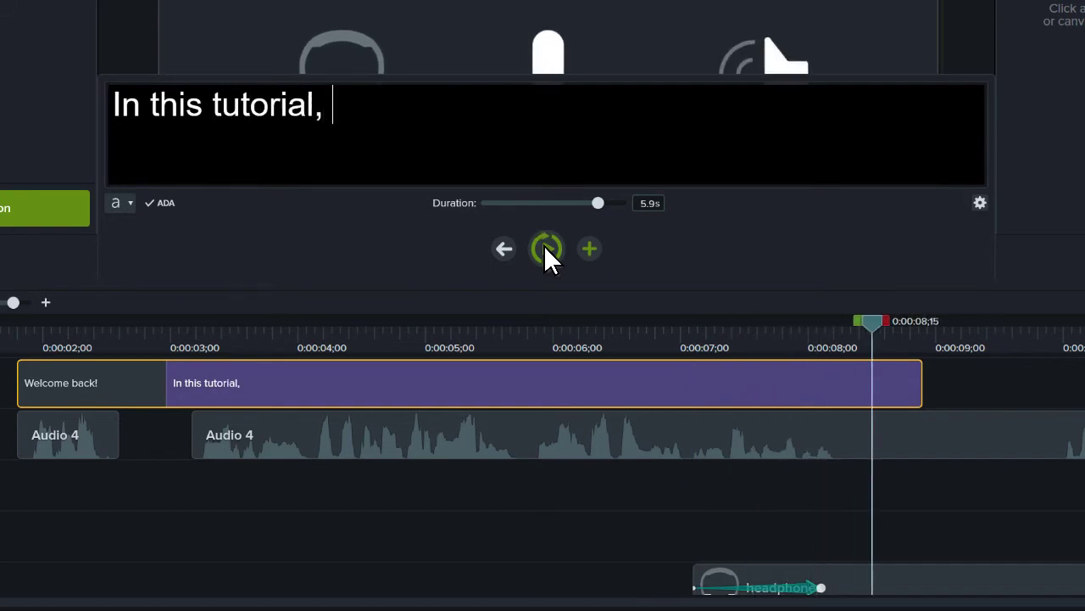
pyautogui.write("I'll ")
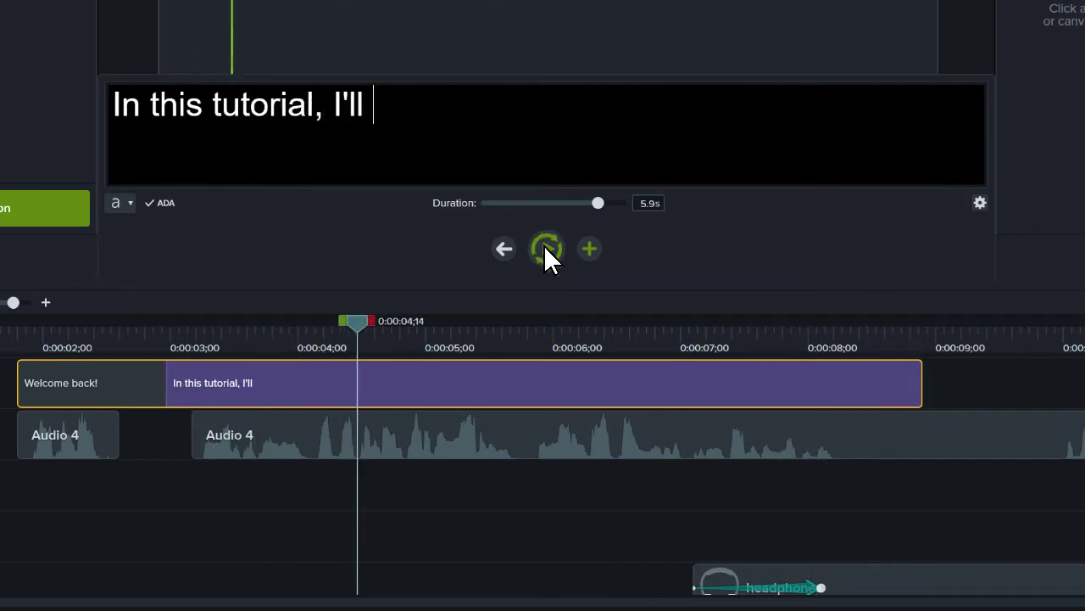
pyautogui.write('focu')
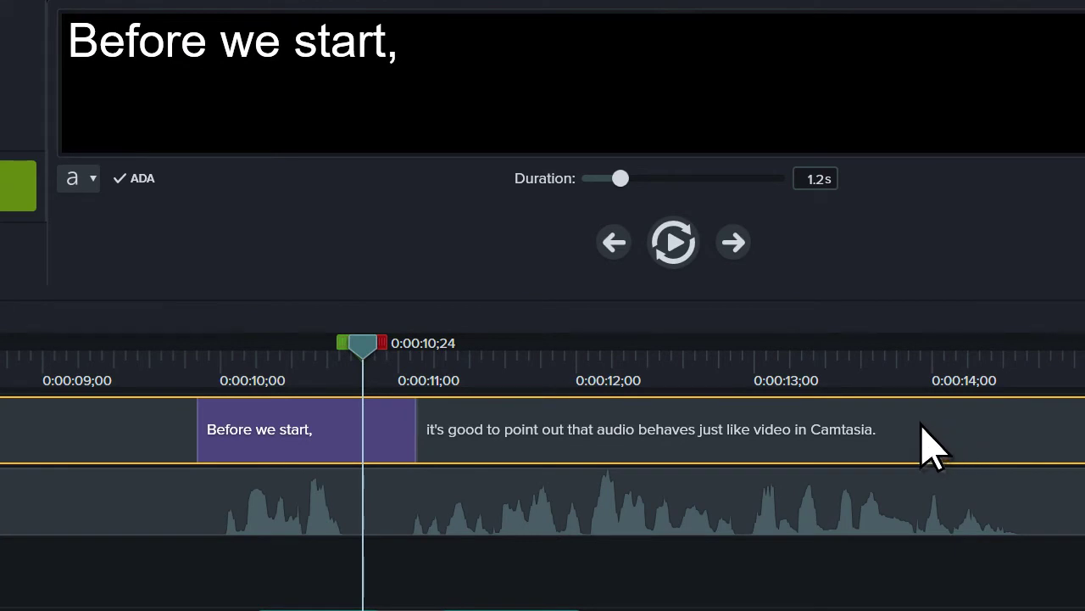
# Merge the caption after 'Before we start,' into the previous caption
pyautogui.click(518, 374)
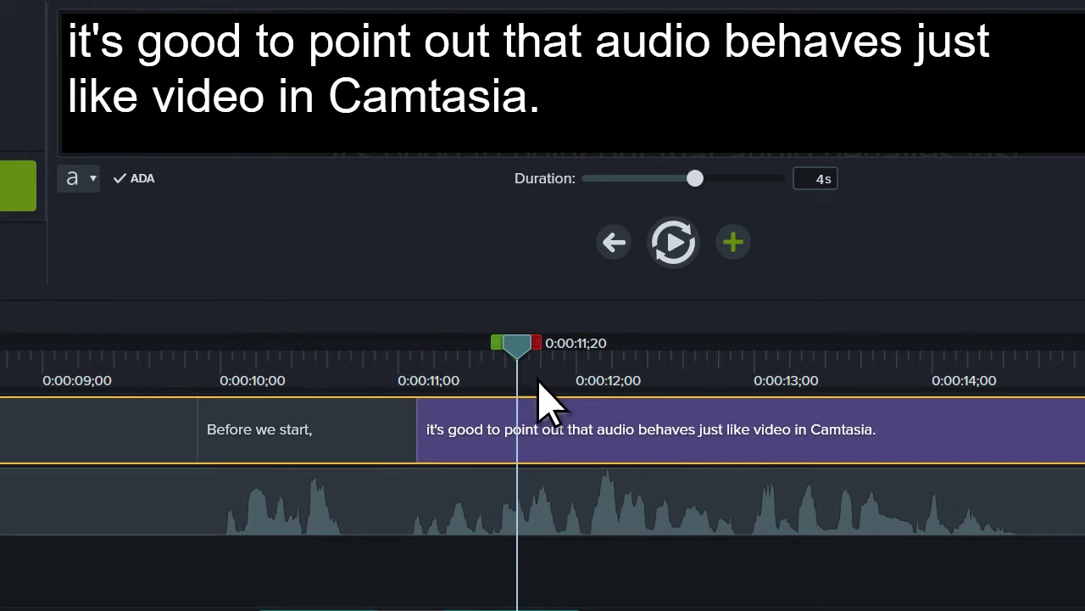
pyautogui.rightClick(666, 429)
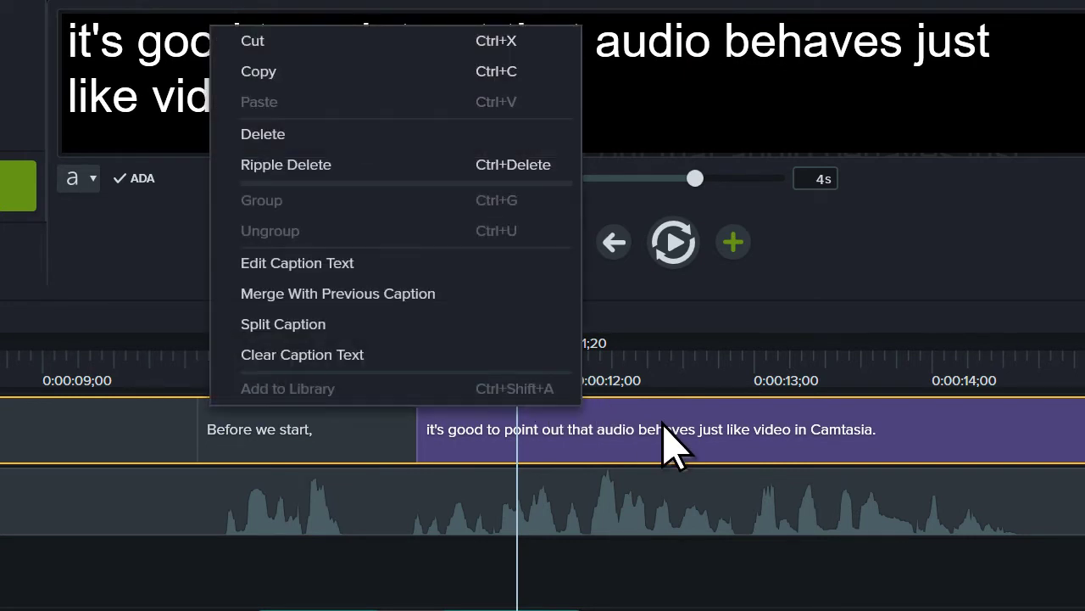
pyautogui.click(496, 301)
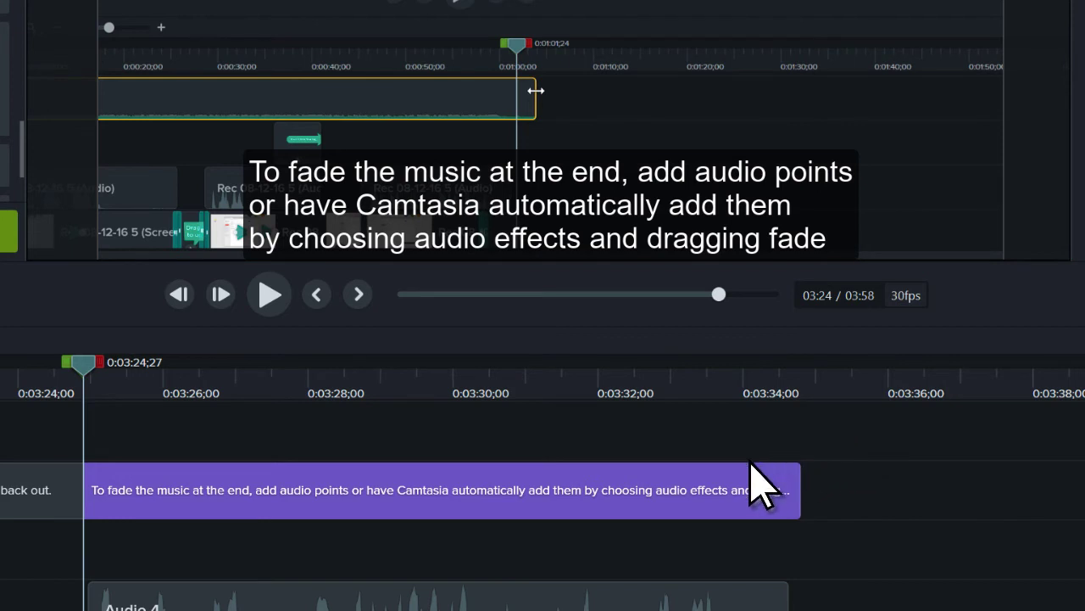
# Select the 9.9-second 'To fade the music at the end…' caption on the timeline
pyautogui.click(583, 509)
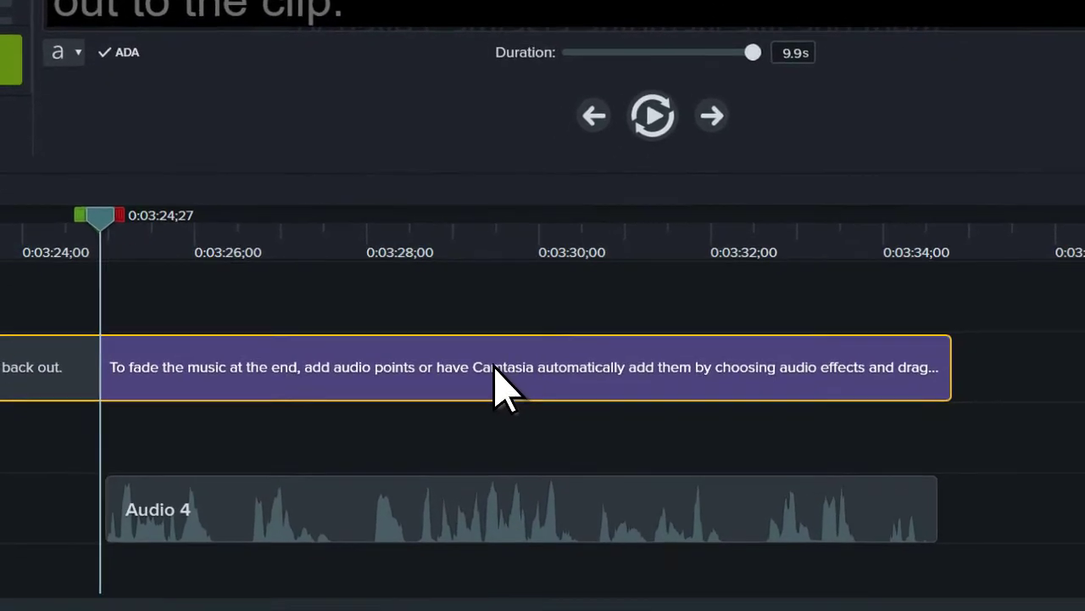
# Split the fade-the-music caption before 'automatically add them by', then test-shift all captions and undo
pyautogui.rightClick(489, 360)
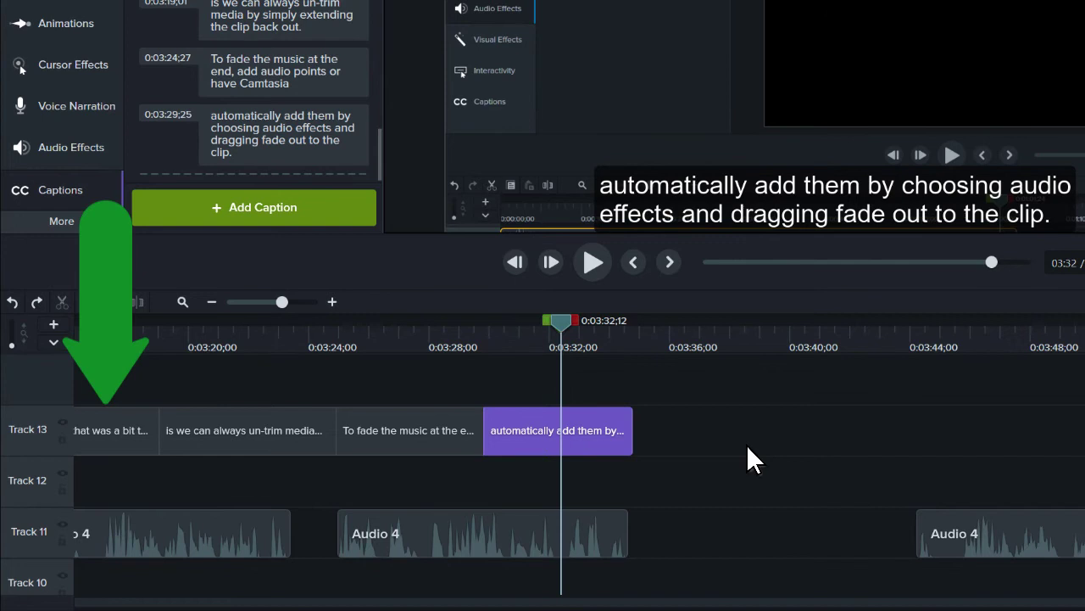
pyautogui.hotkey('ctrl', 'a')
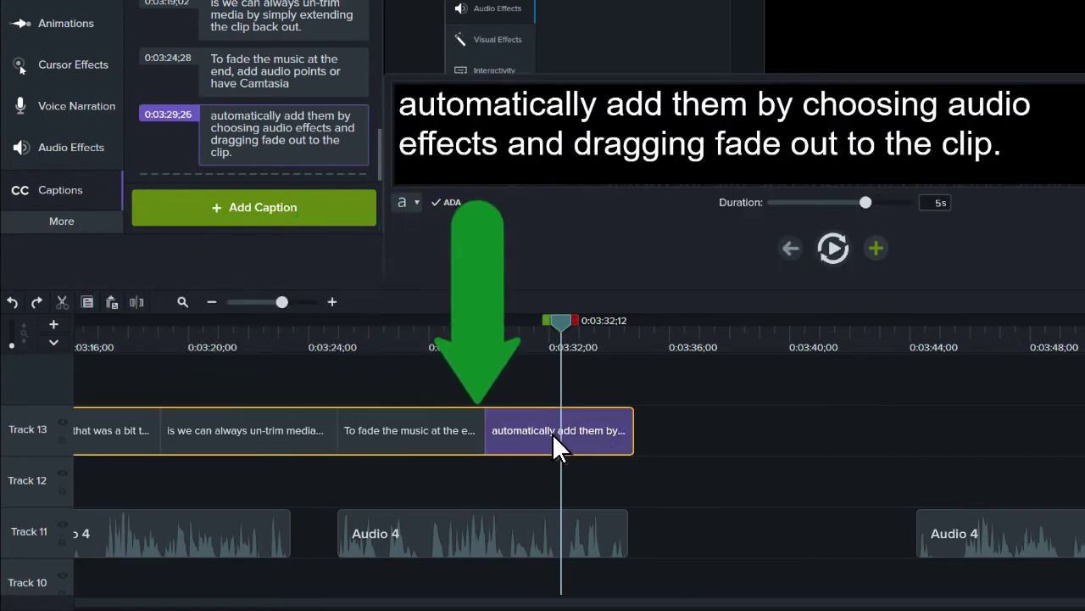
pyautogui.moveTo(550, 440); pyautogui.dragTo(661, 428)
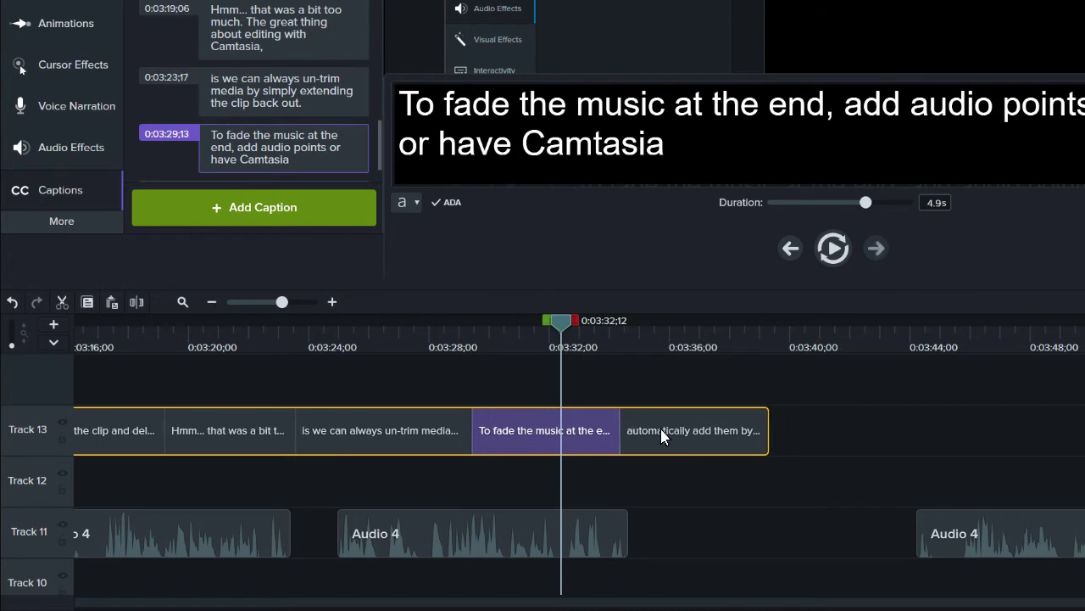
pyautogui.hotkey('ctrl', 'z')
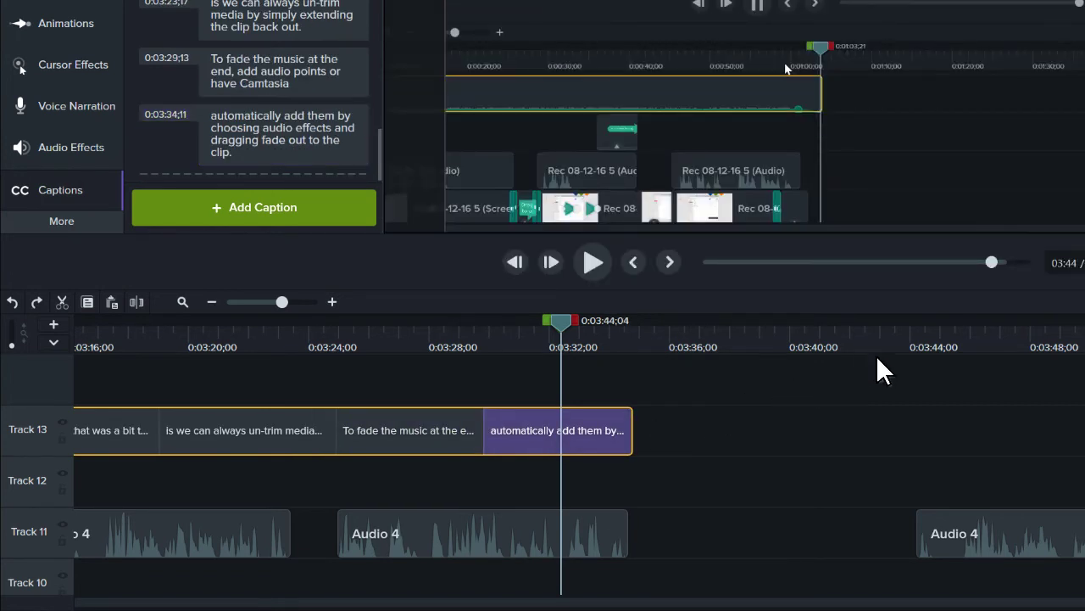
# Set the playhead to 0:03:44;08 and add a blank 4-second caption there
pyautogui.click(918, 348)
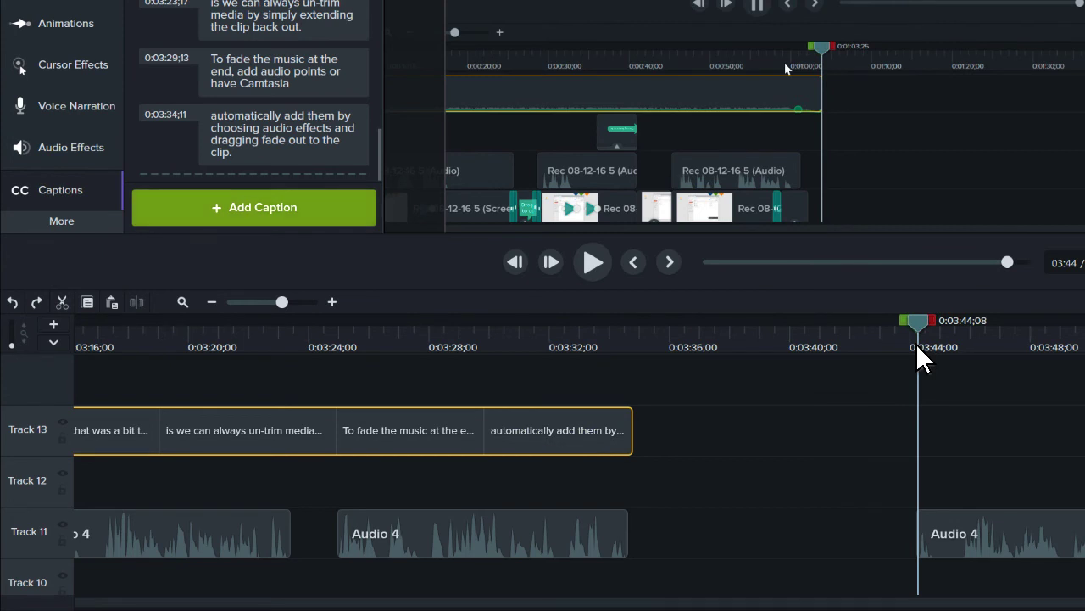
pyautogui.click(307, 210)
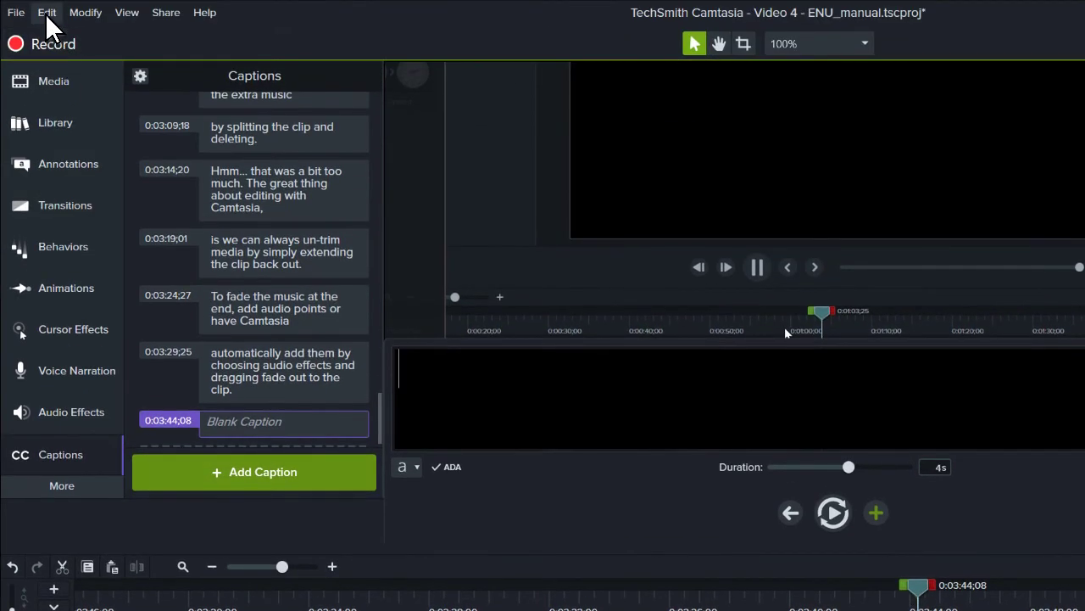
# In Preferences' Timing tab, change the default Captions duration from 4 to 7 seconds
pyautogui.click(47, 13)
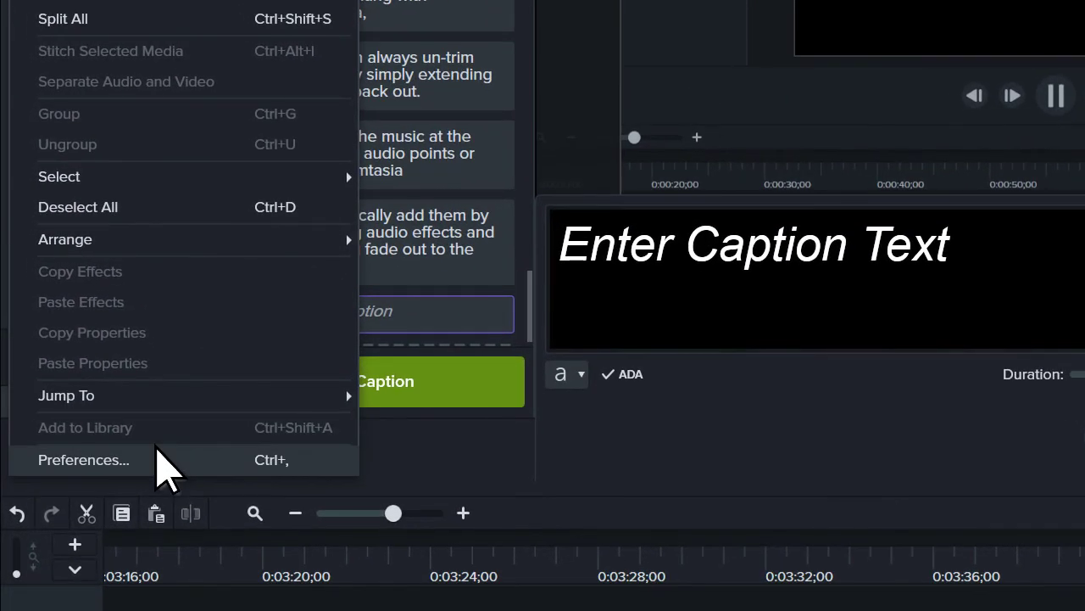
pyautogui.click(161, 462)
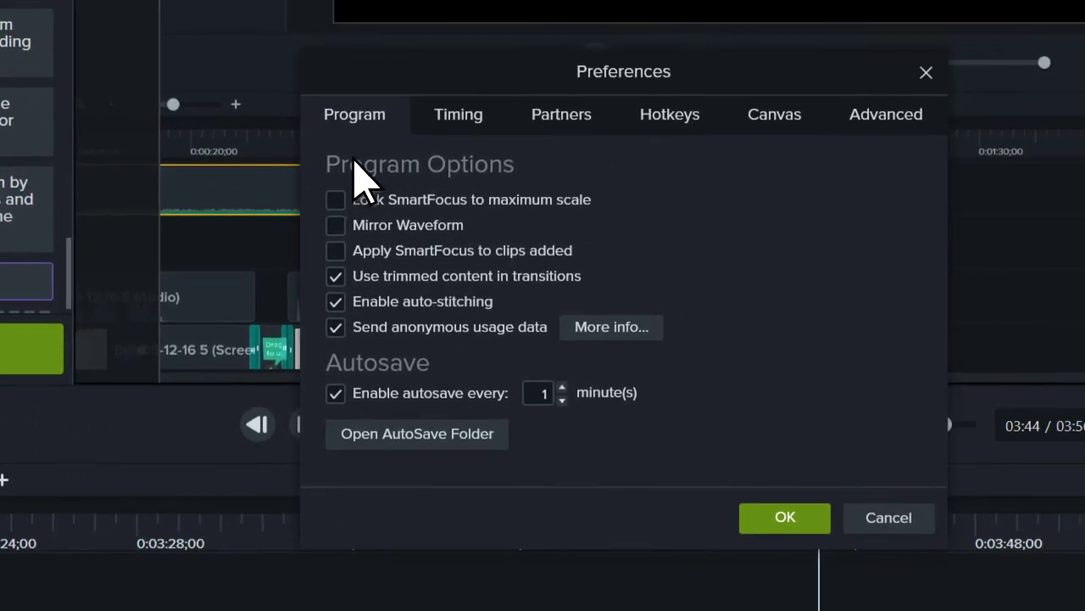
pyautogui.click(457, 115)
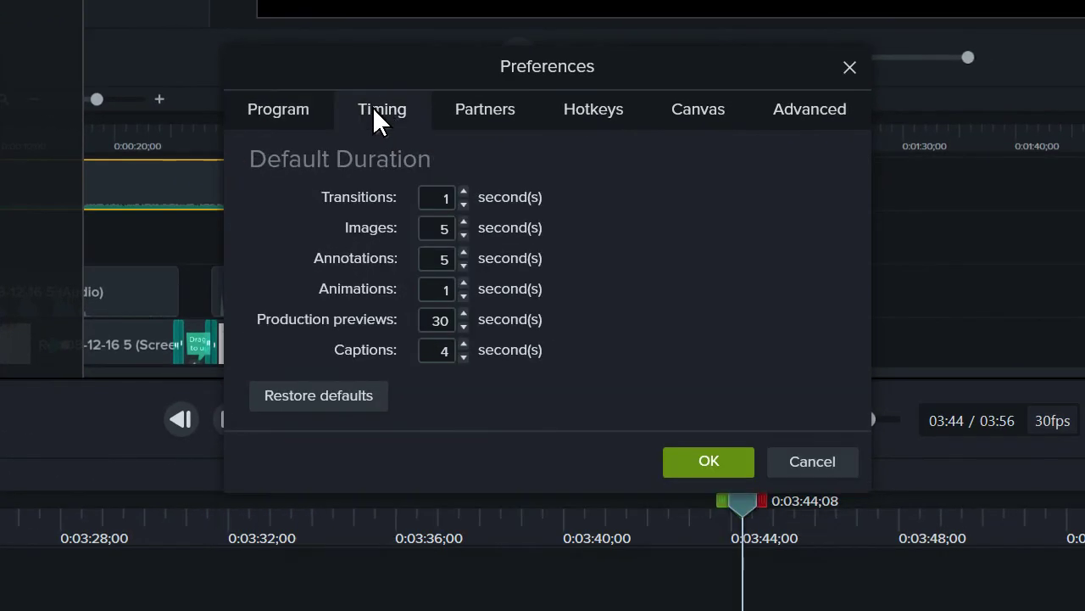
pyautogui.press('Tab')
pyautogui.click(438, 356)
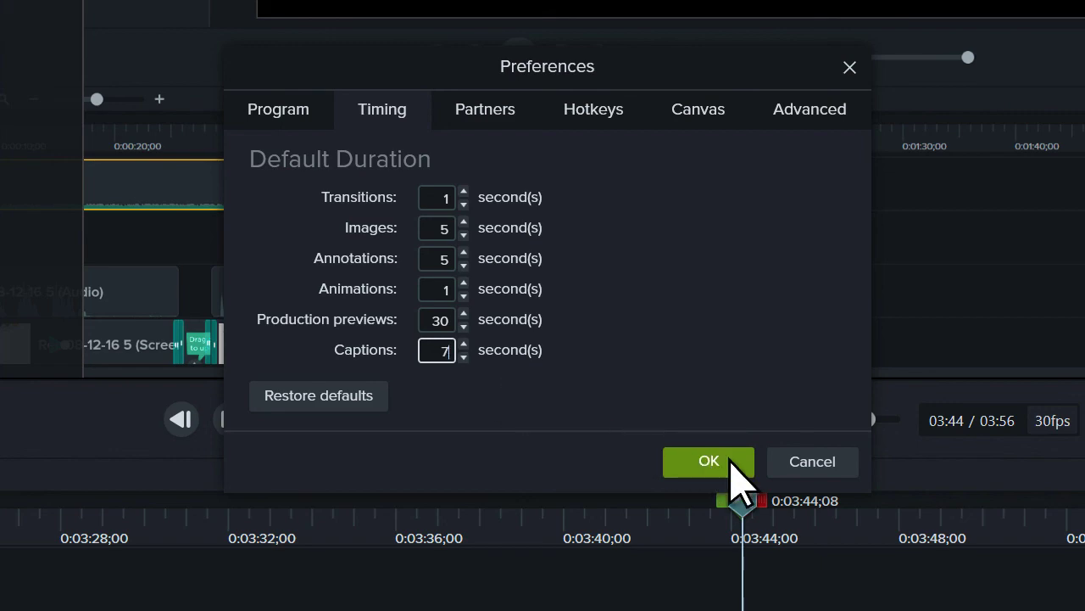